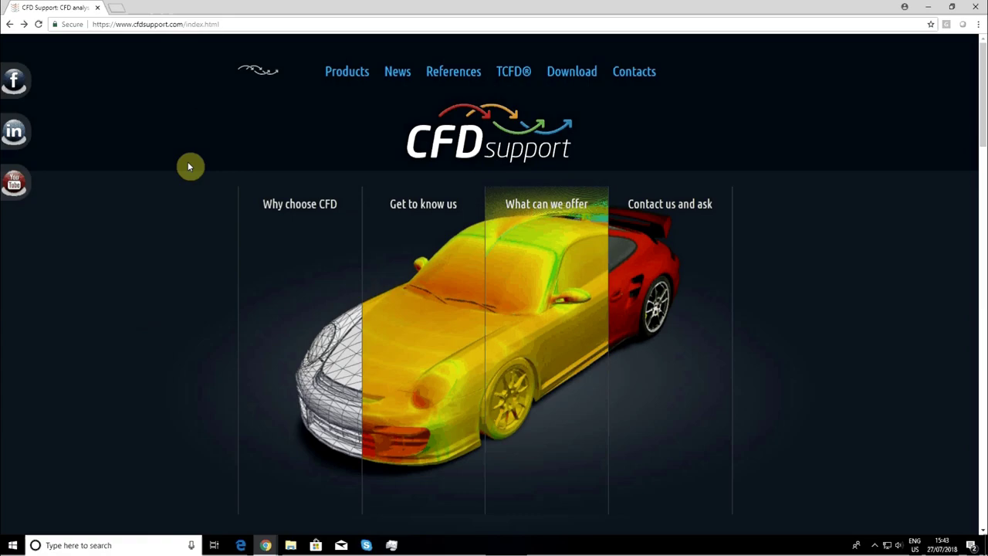
# Go to Download Software > Turbomachinery CFD and scroll down to the TCFD trial request form.
pyautogui.click(566, 77)
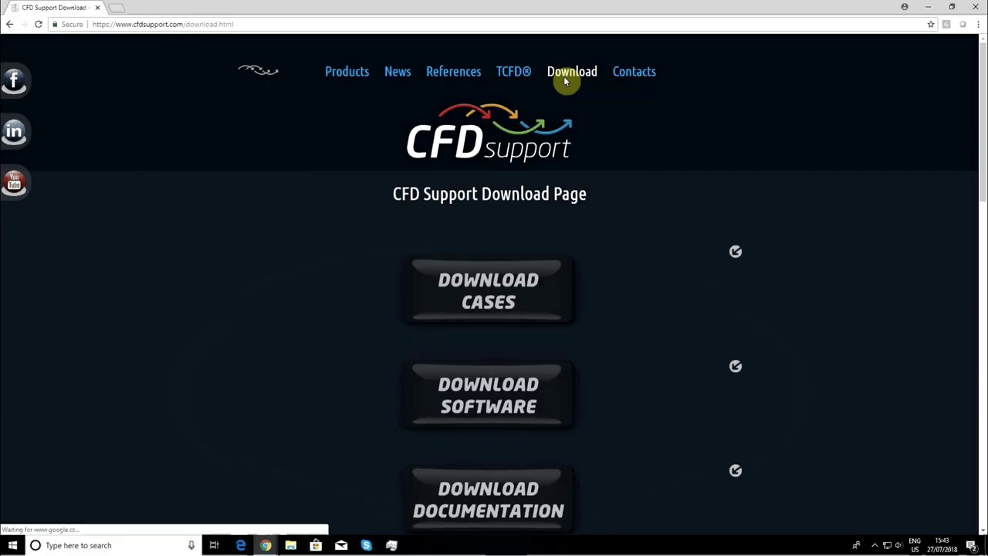
pyautogui.click(489, 406)
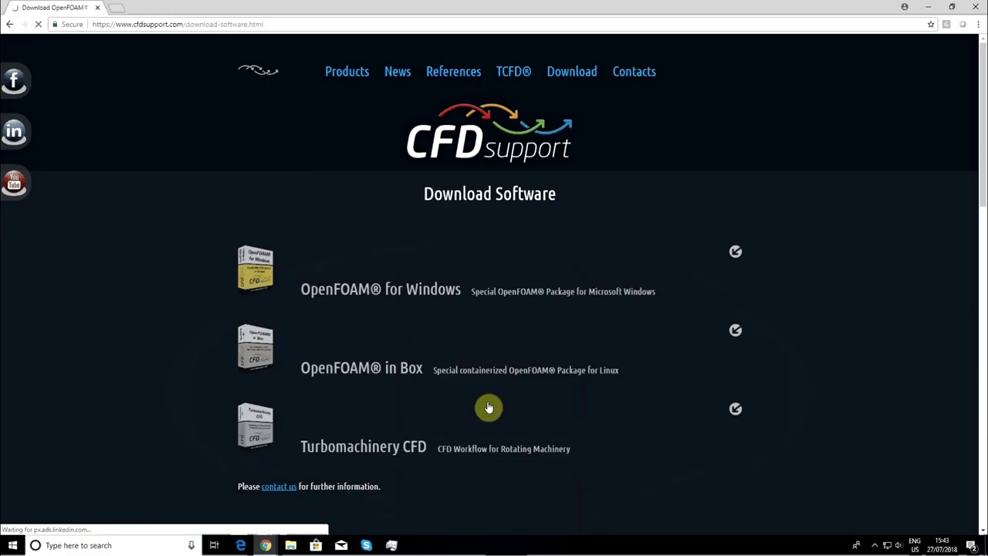
pyautogui.click(358, 454)
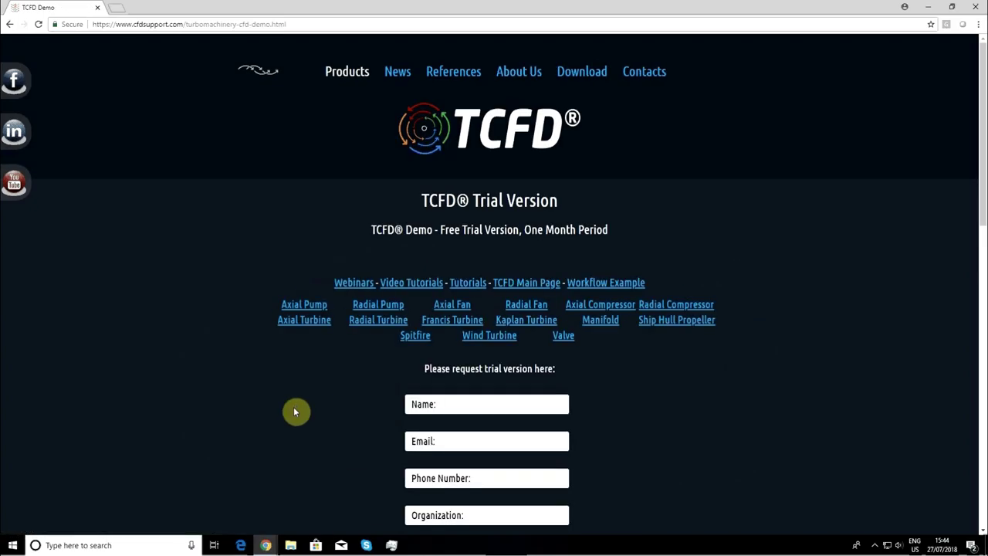
pyautogui.scroll(-2, 268, 391)
pyautogui.scroll(-1, 386, 153)
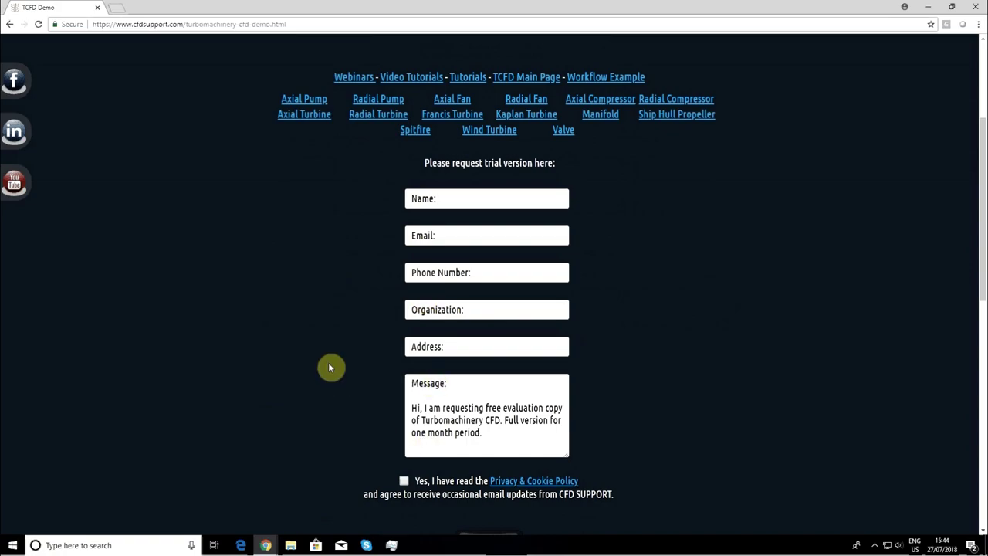
pyautogui.scroll(-1, 328, 368)
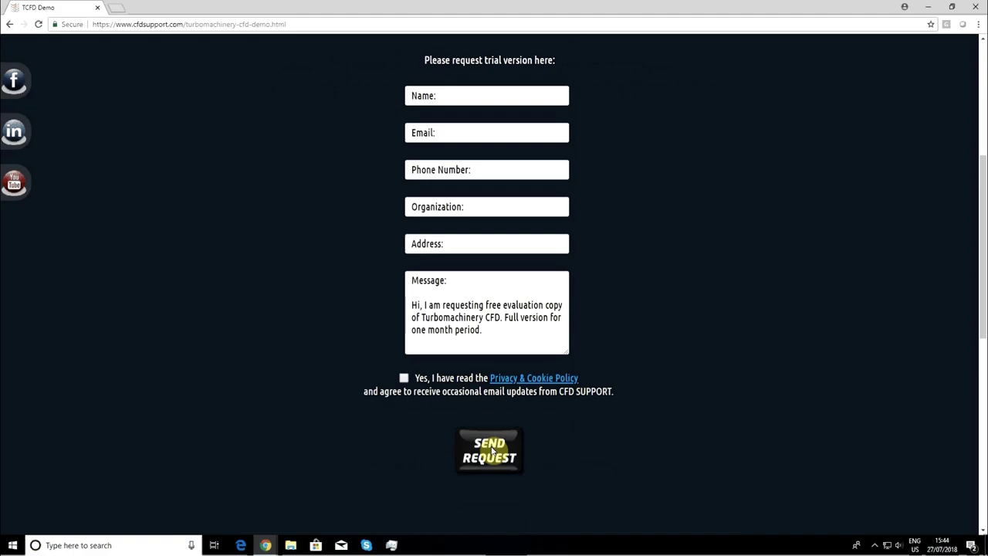
# Minimize Chrome and launch the TCFD-18.06 installer from the desktop.
pyautogui.click(928, 7)
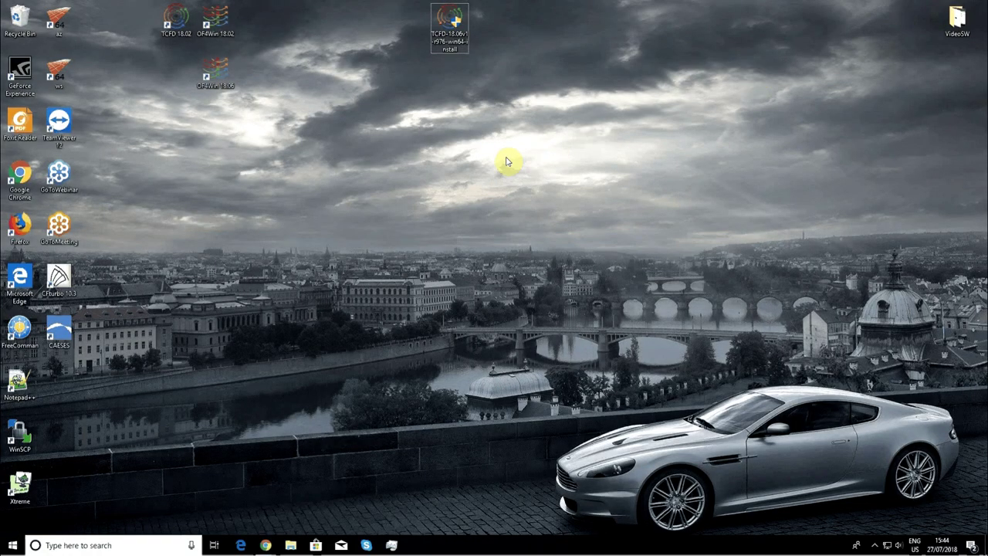
pyautogui.doubleClick(459, 26)
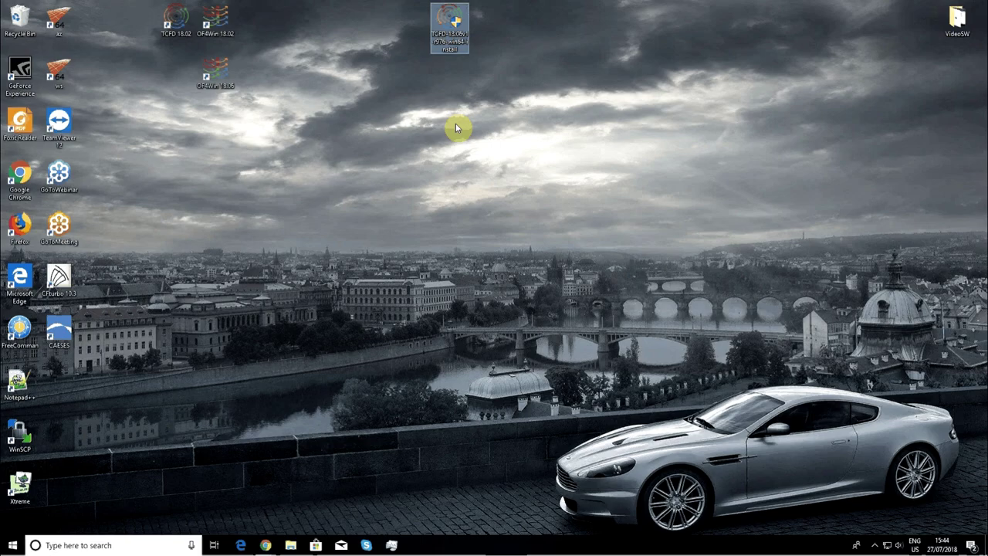
pyautogui.doubleClick(448, 28)
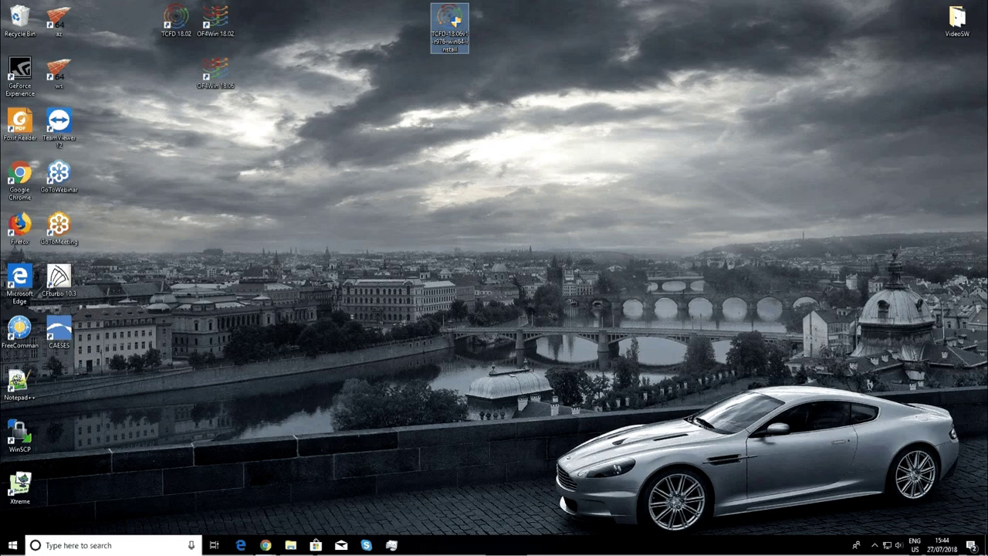
pyautogui.click(457, 343)
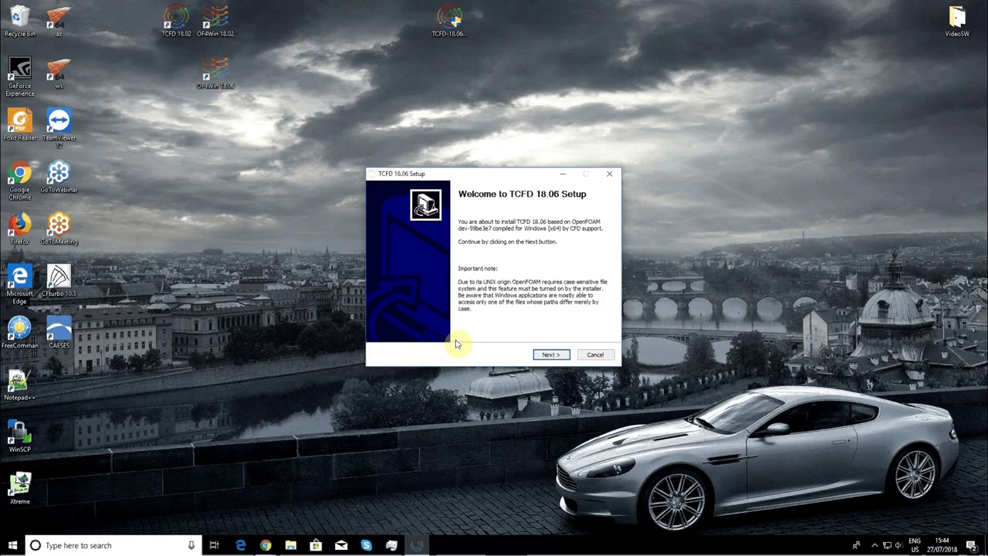
# Advance past the Welcome page and the Preliminaries case-sensitivity check.
pyautogui.click(547, 354)
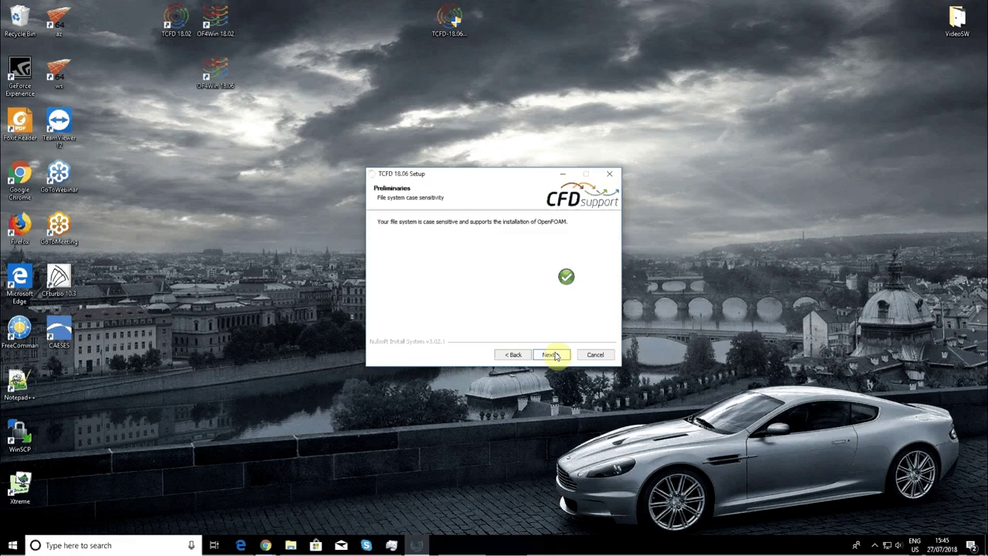
pyautogui.click(555, 356)
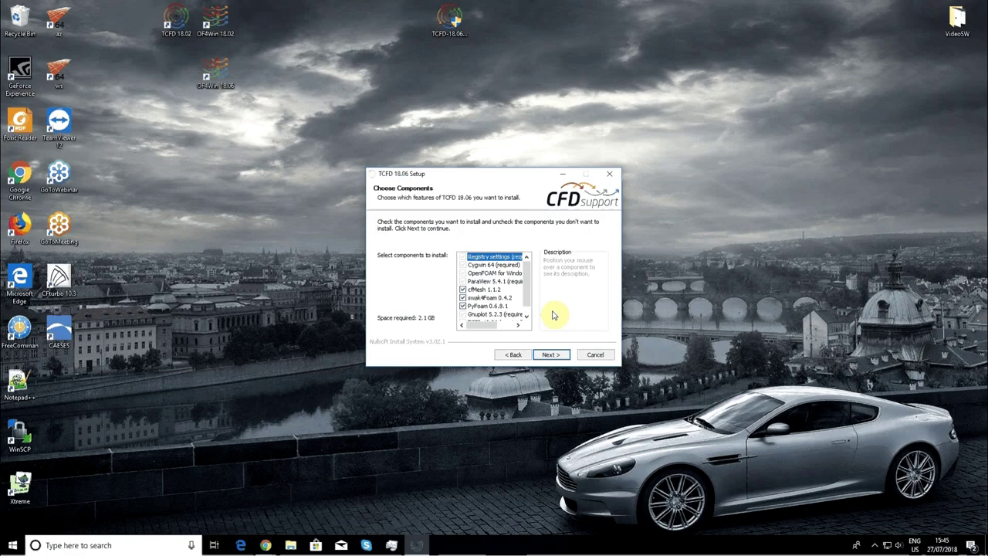
# Keep the default components and the C:\TCFD\18.06 install location.
pyautogui.click(550, 354)
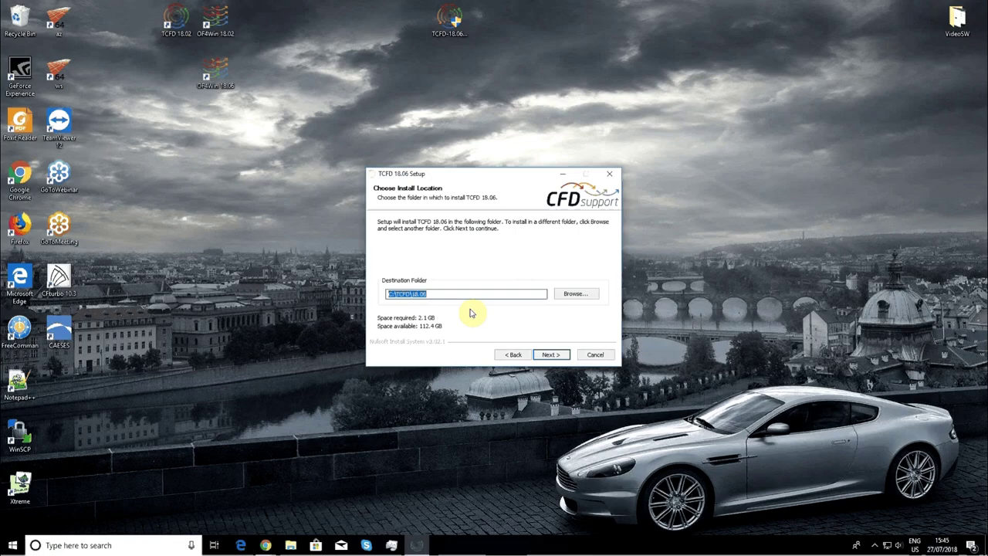
pyautogui.click(547, 354)
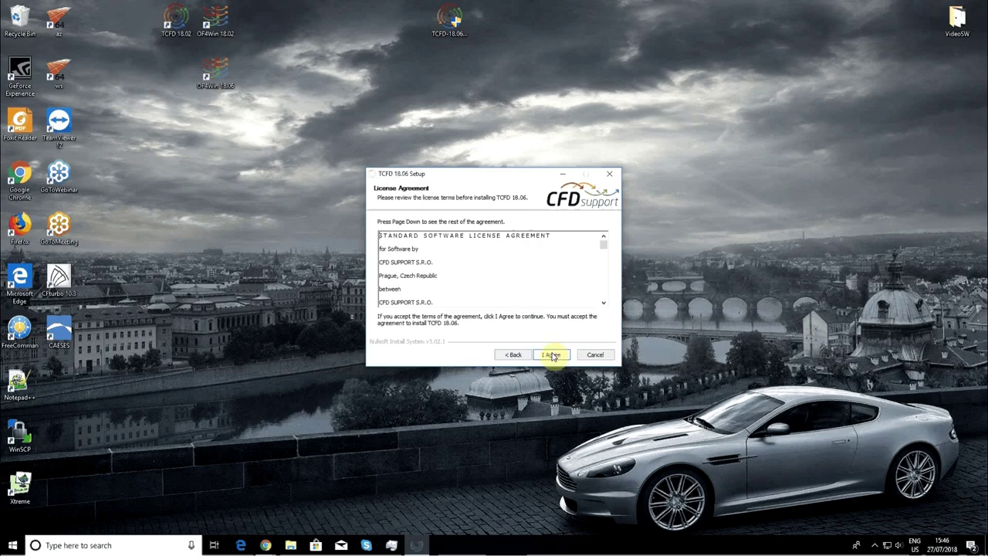
# Accept the license and confirm installing Cygwin, OpenFOAM, ParaView, swak4Foam, PyFoam and Gnuplot.
pyautogui.click(553, 356)
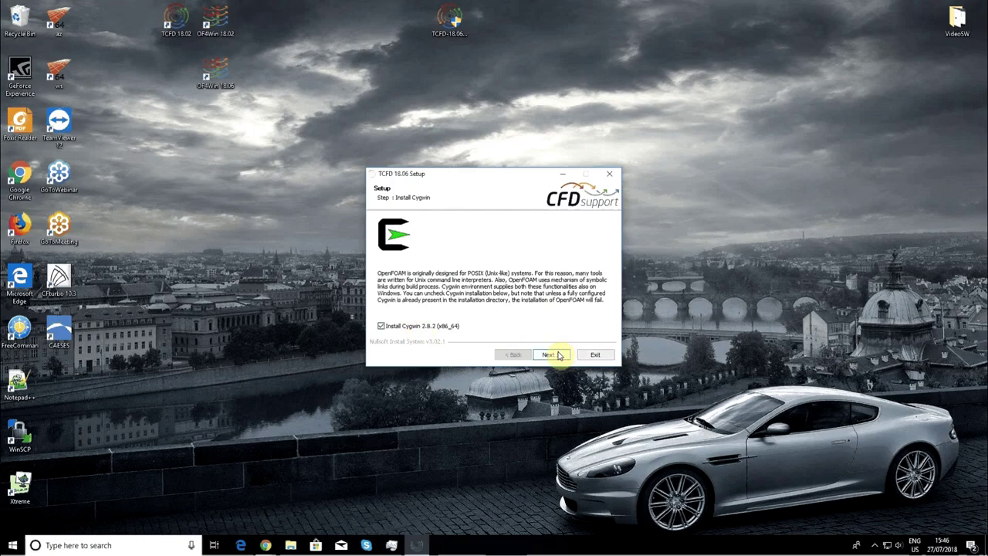
pyautogui.click(560, 356)
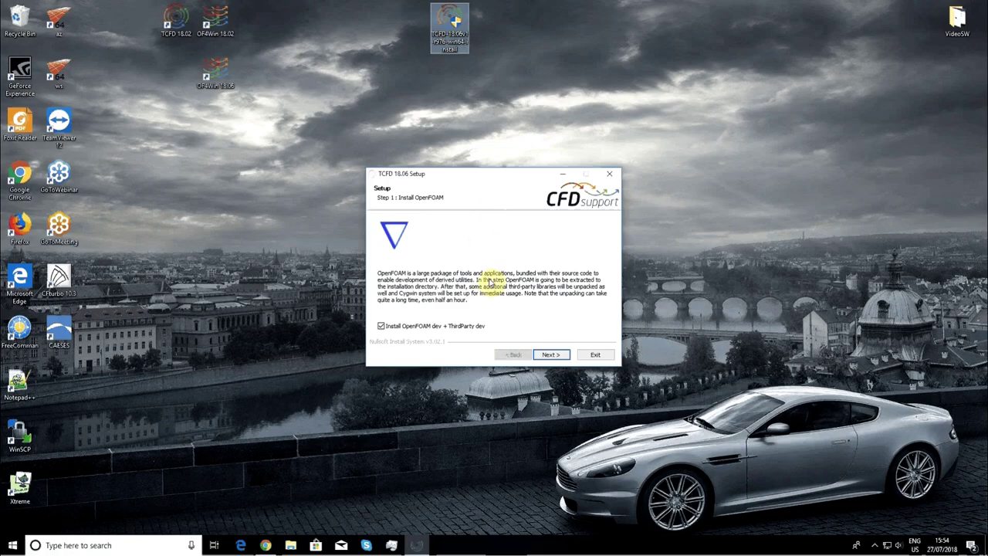
pyautogui.click(552, 357)
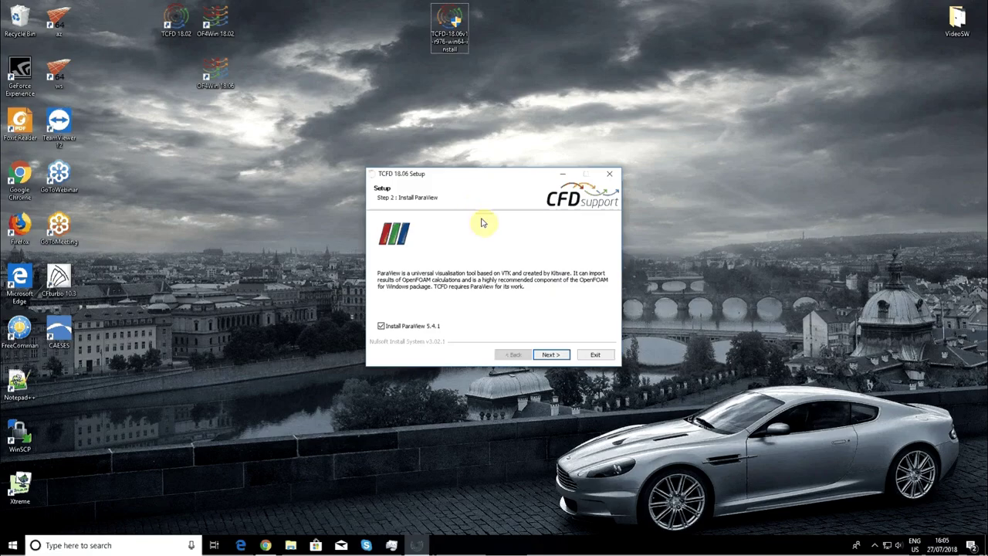
pyautogui.click(549, 356)
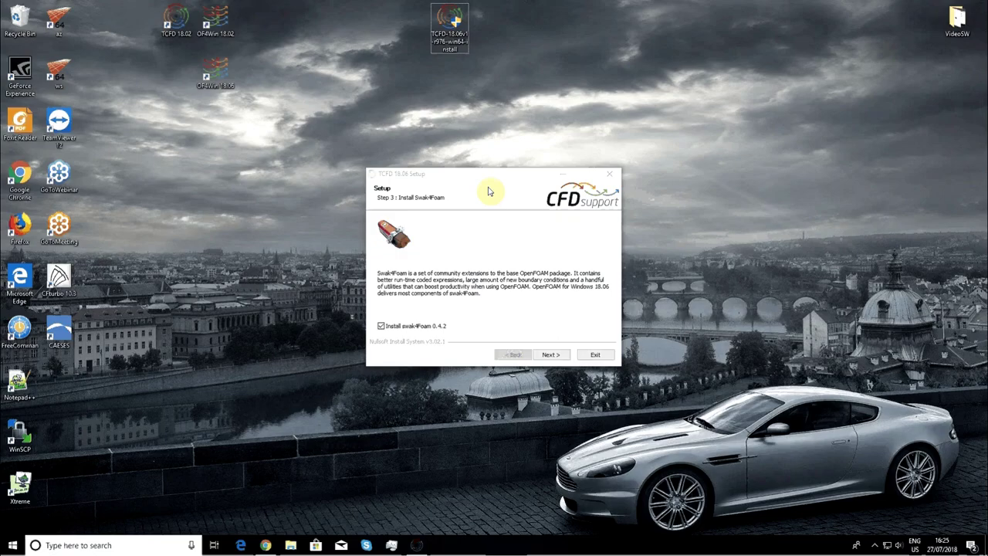
pyautogui.click(553, 356)
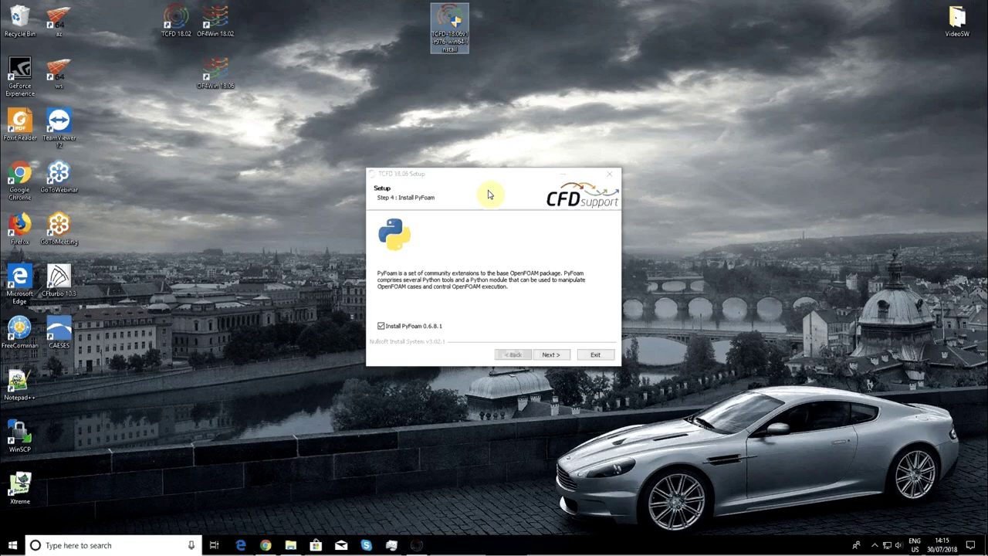
pyautogui.click(562, 356)
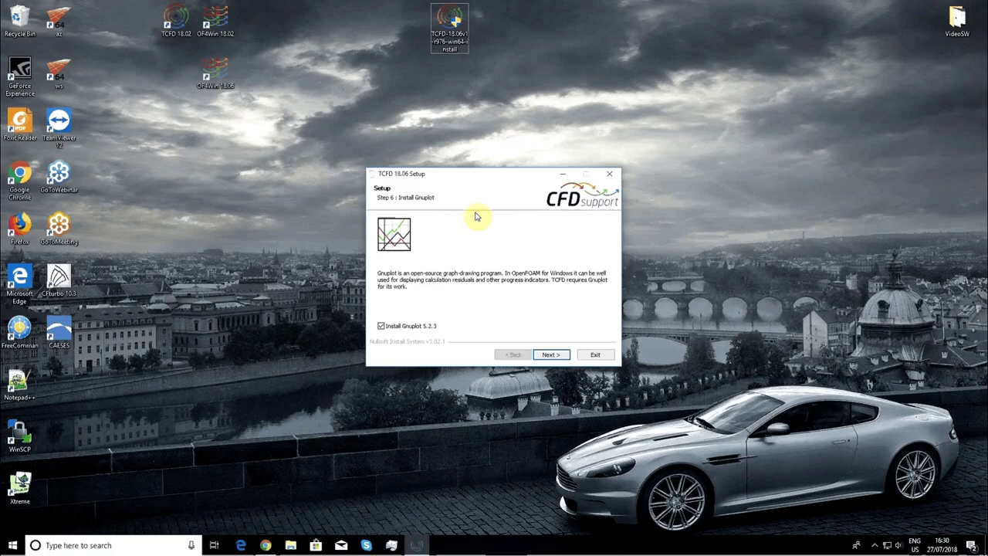
pyautogui.click(551, 355)
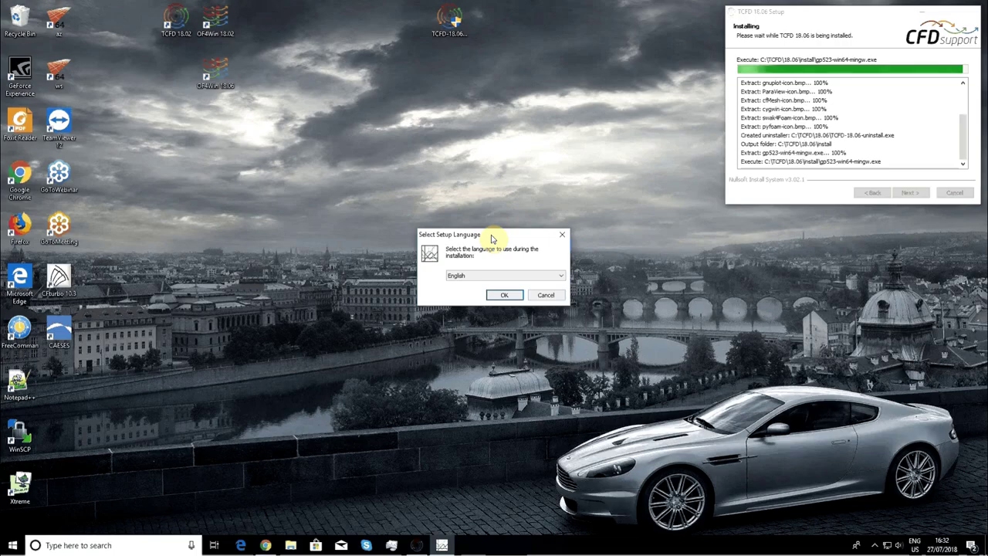
# Install gnuplot in English, accepting its license and keeping default folder, components, shortcuts and tasks.
pyautogui.click(503, 296)
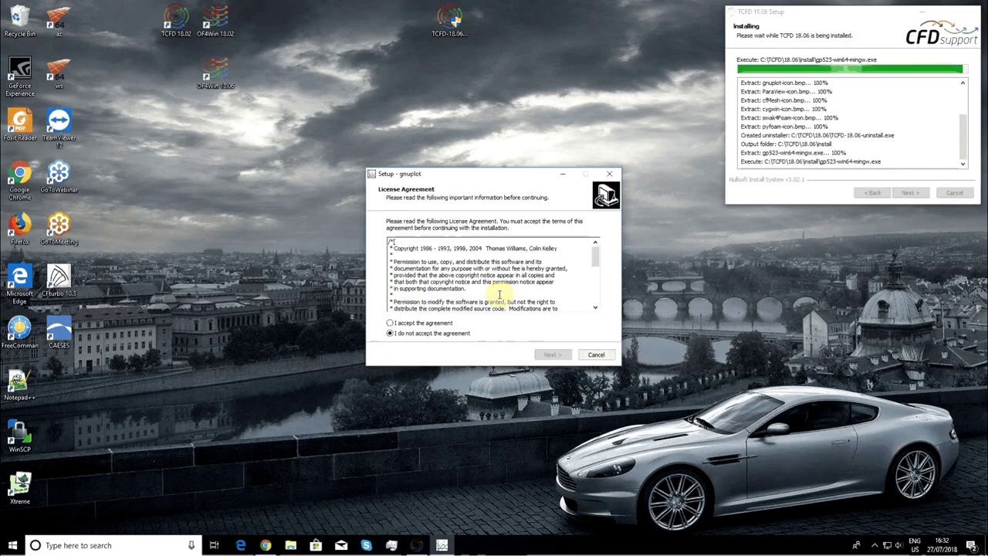
pyautogui.click(439, 324)
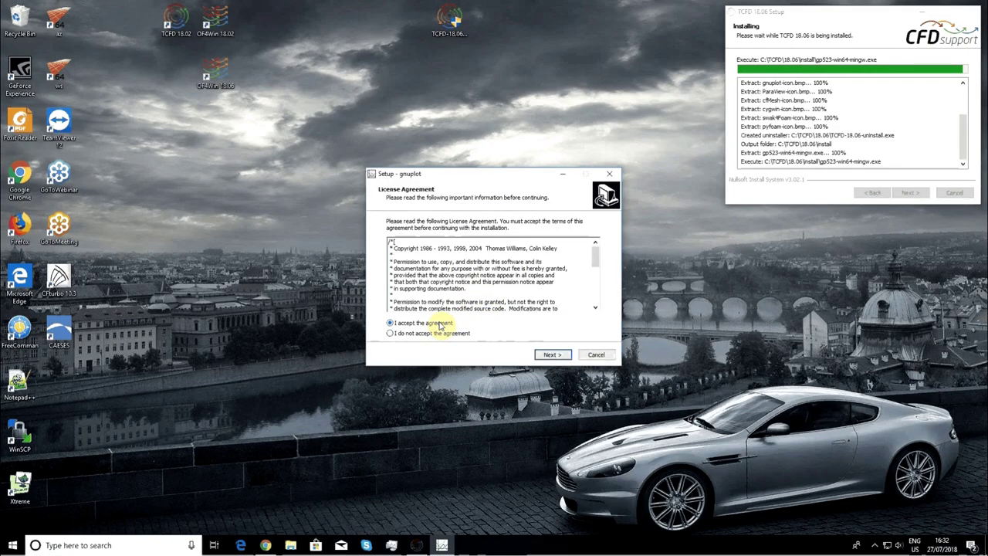
pyautogui.click(553, 356)
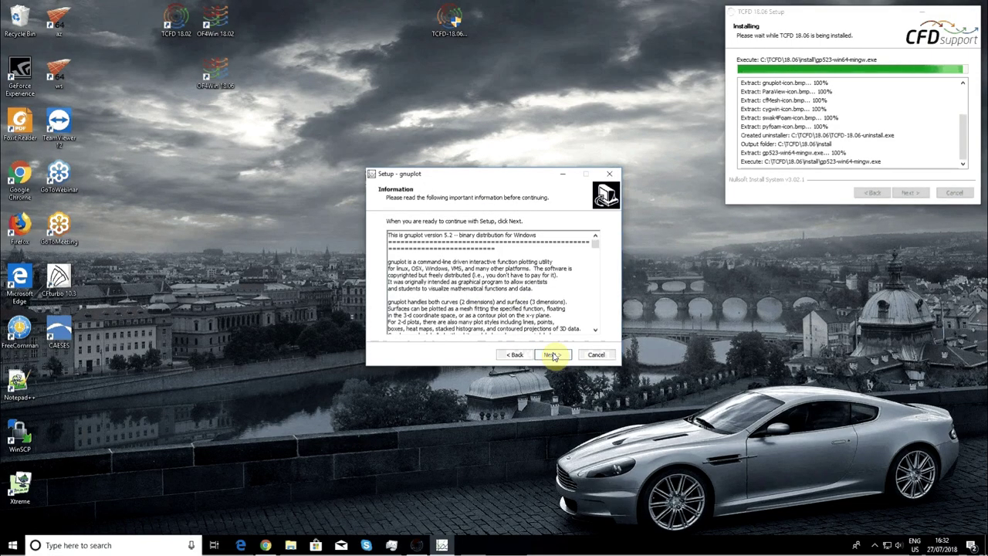
pyautogui.click(553, 356)
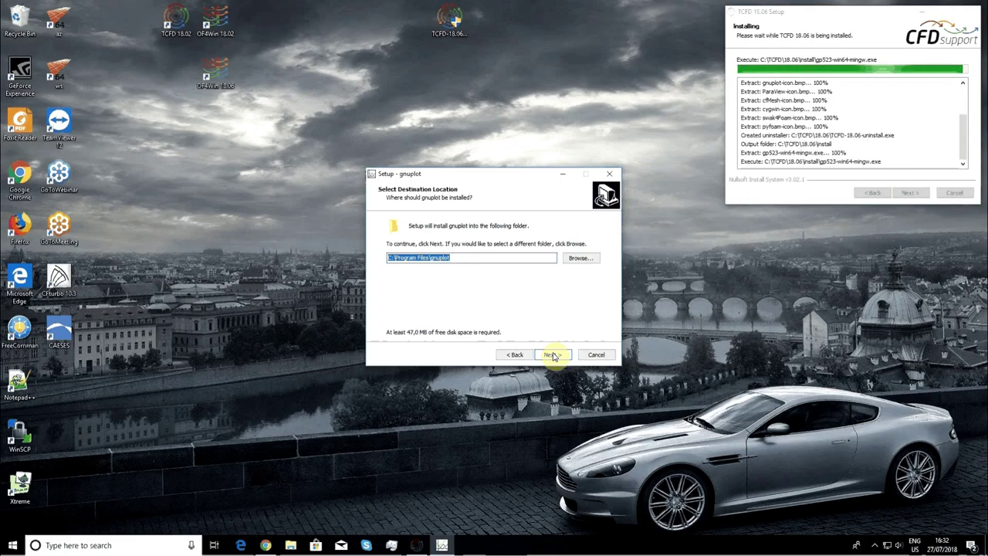
pyautogui.click(553, 355)
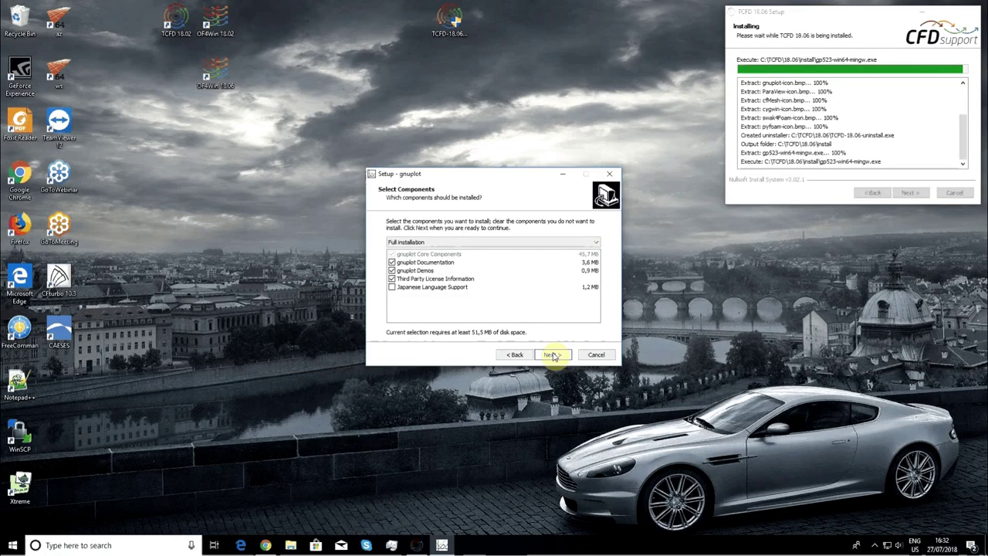
pyautogui.click(553, 356)
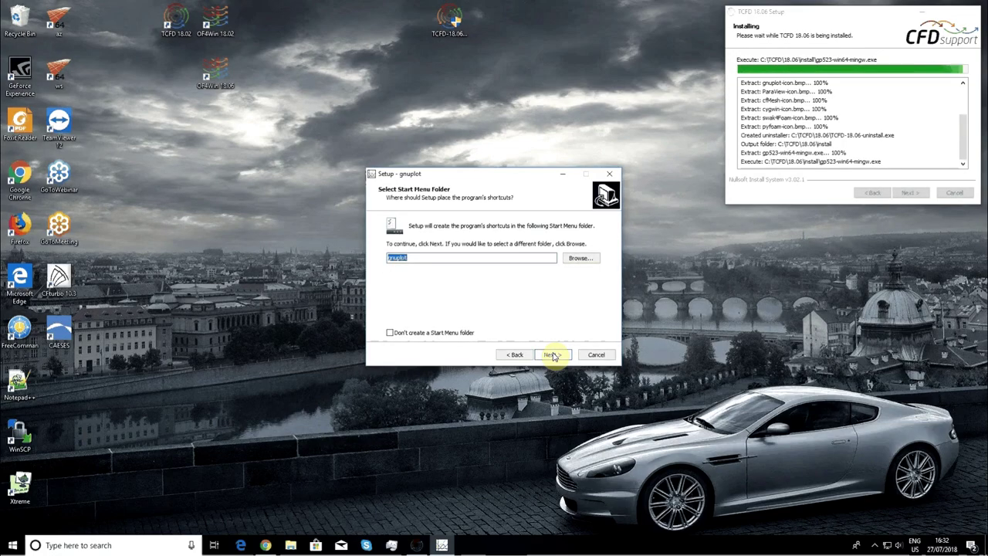
pyautogui.click(553, 355)
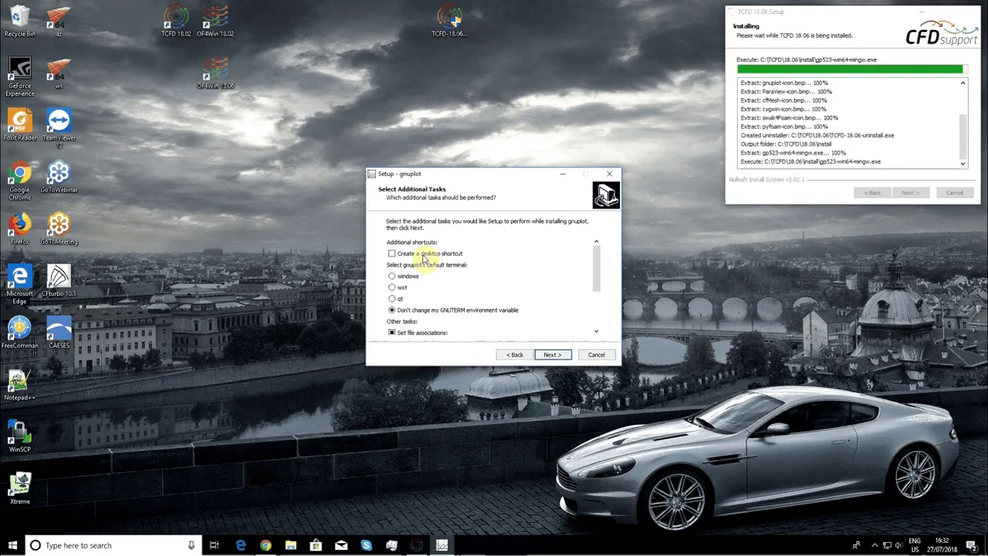
pyautogui.click(555, 357)
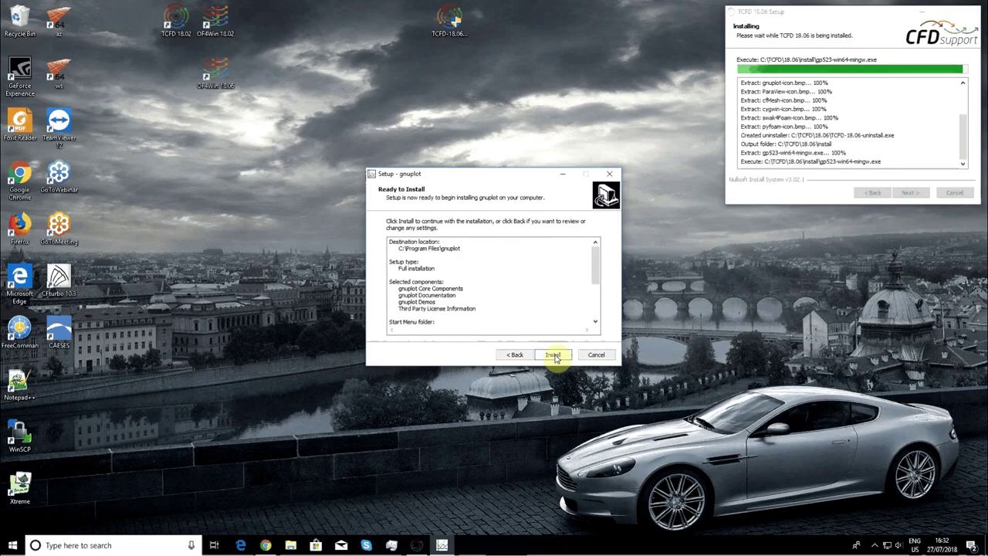
pyautogui.click(555, 358)
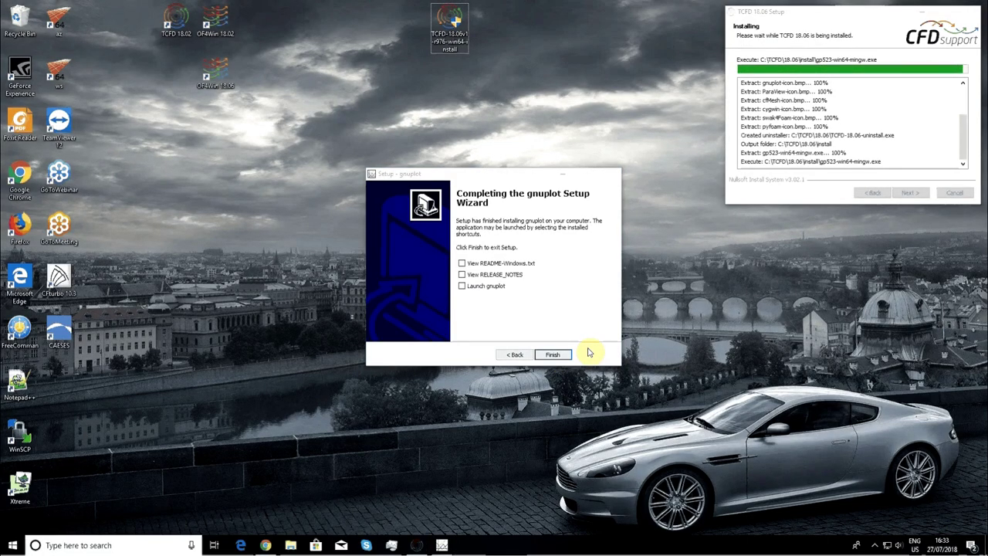
# Close the gnuplot wizard, let TCFD 18.06 install, and finish setup without launching it.
pyautogui.click(554, 355)
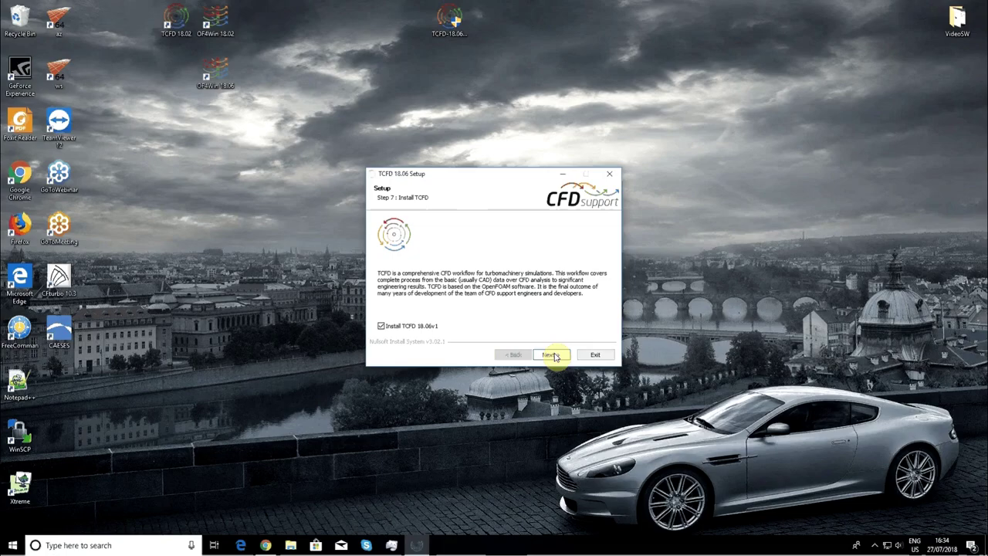
pyautogui.click(553, 356)
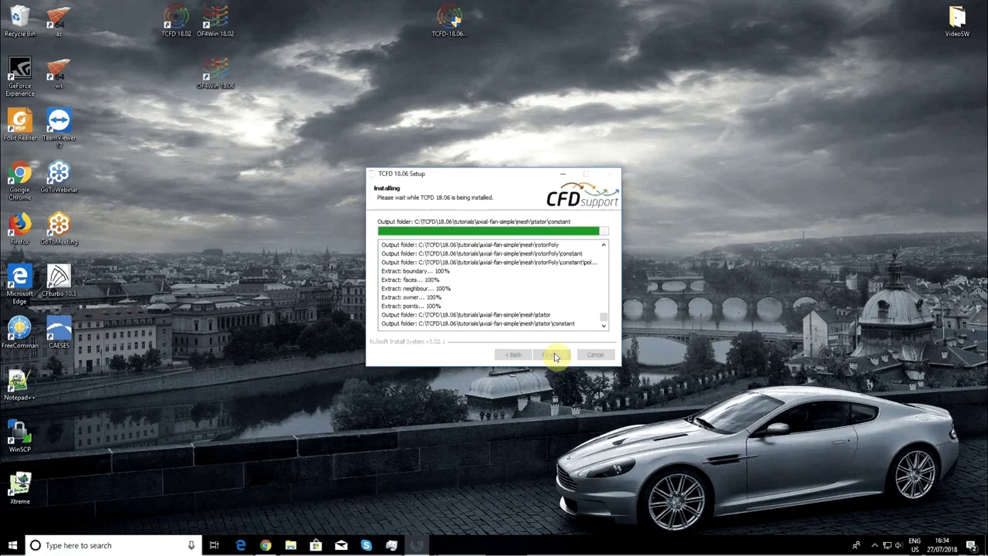
pyautogui.click(553, 356)
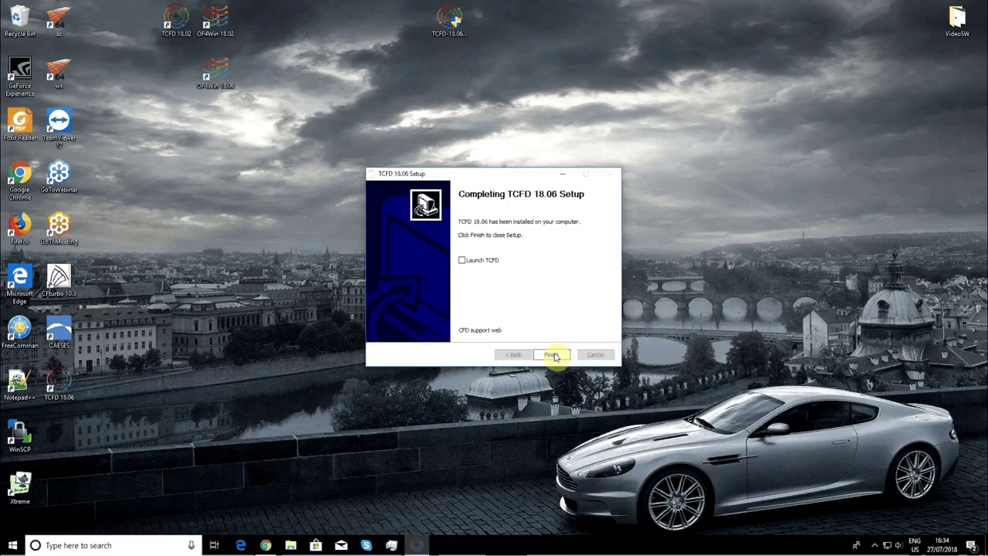
pyautogui.click(553, 355)
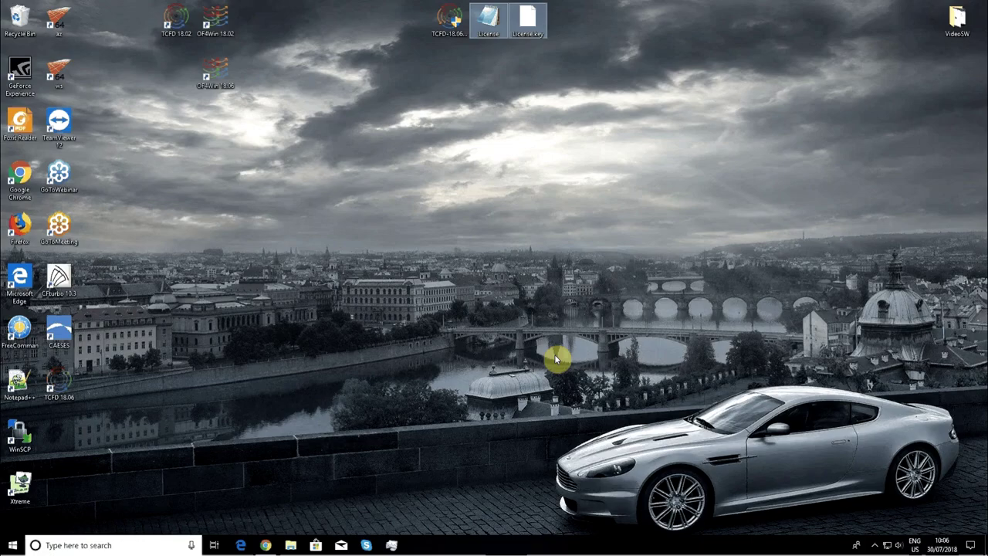
pyautogui.click(554, 358)
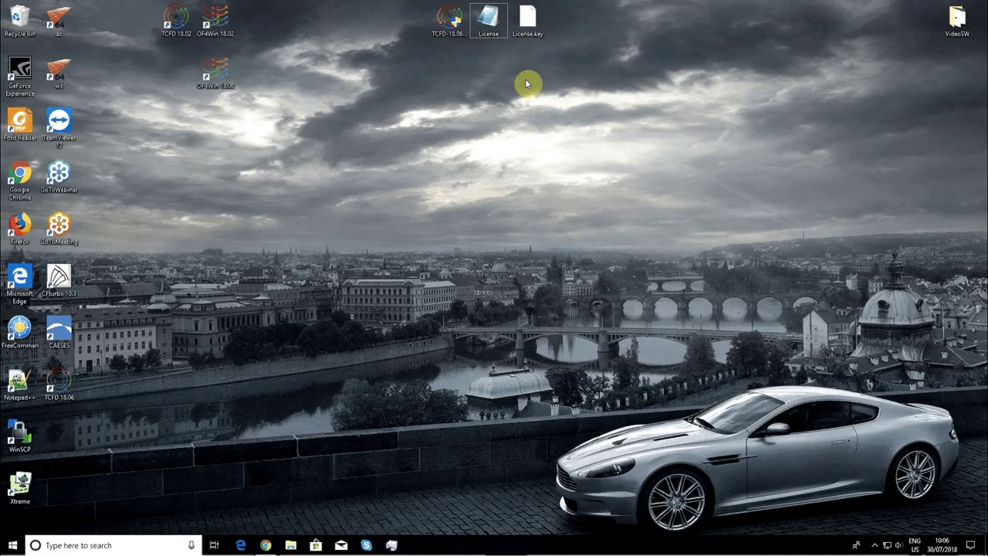
pyautogui.moveTo(507, 36); pyautogui.dragTo(485, 27)
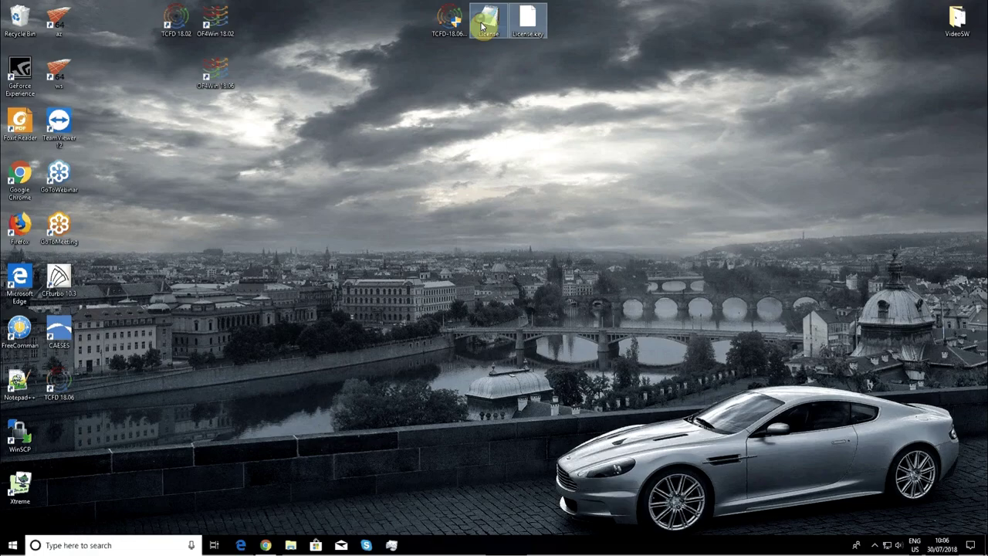
pyautogui.keyDown('ctrl'); pyautogui.click(456, 27); pyautogui.keyUp('ctrl')
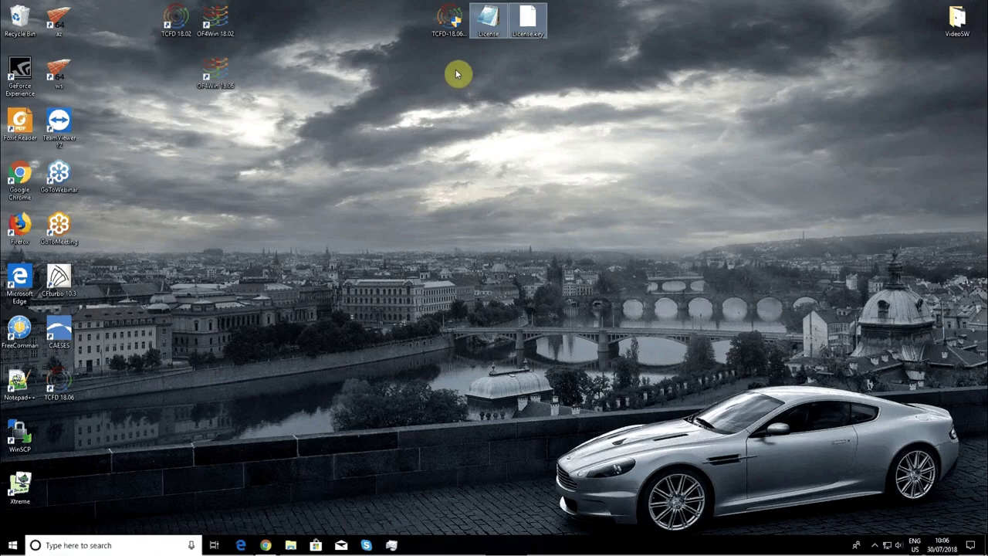
# Move License and License.key from the desktop into C:\TCFD\18.06 using File Explorer.
pyautogui.click(291, 544)
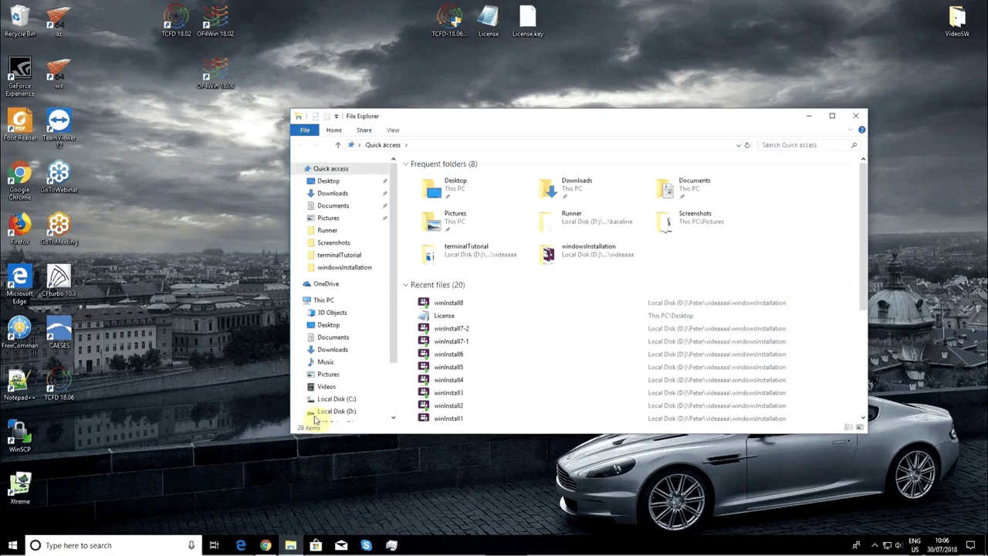
pyautogui.moveTo(337, 412)
pyautogui.click(332, 400)
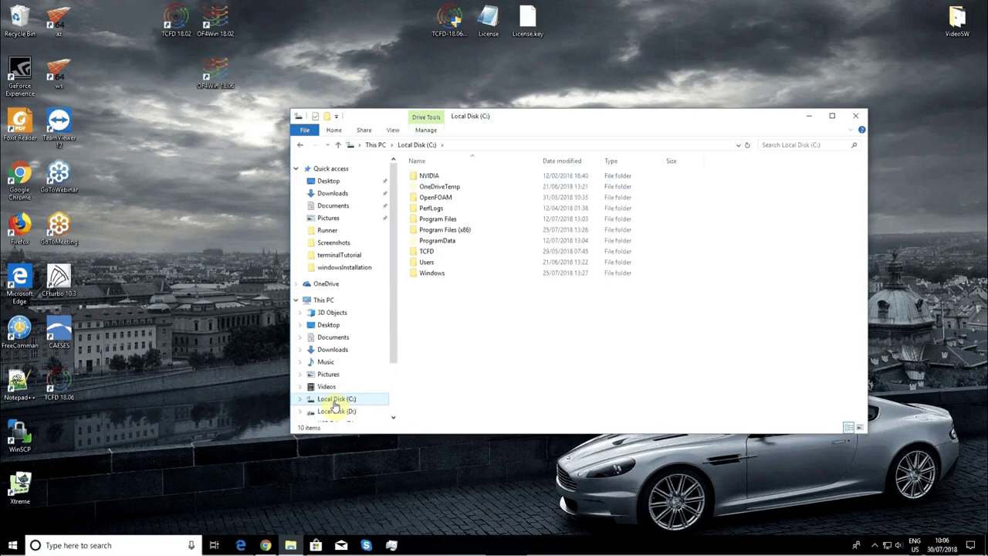
pyautogui.doubleClick(427, 252)
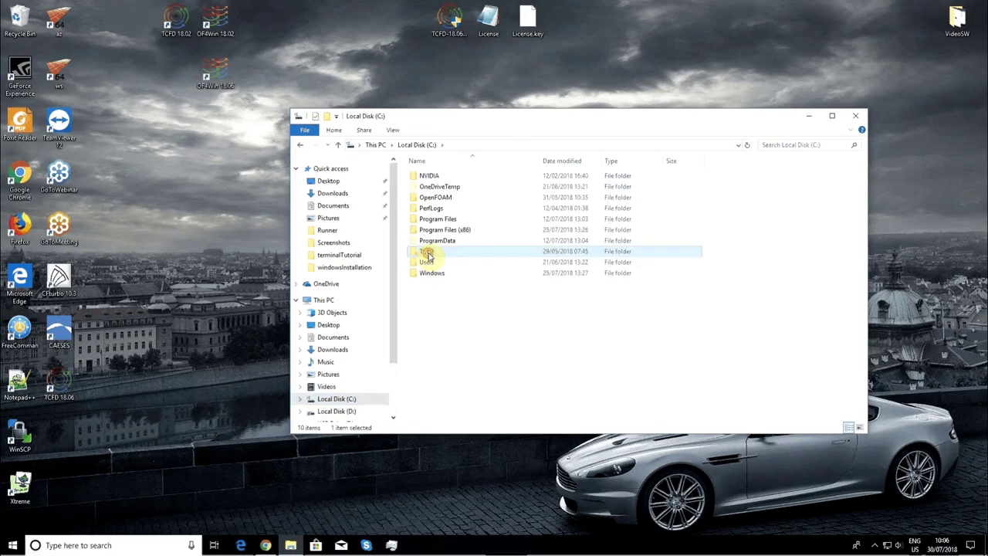
pyautogui.doubleClick(427, 177)
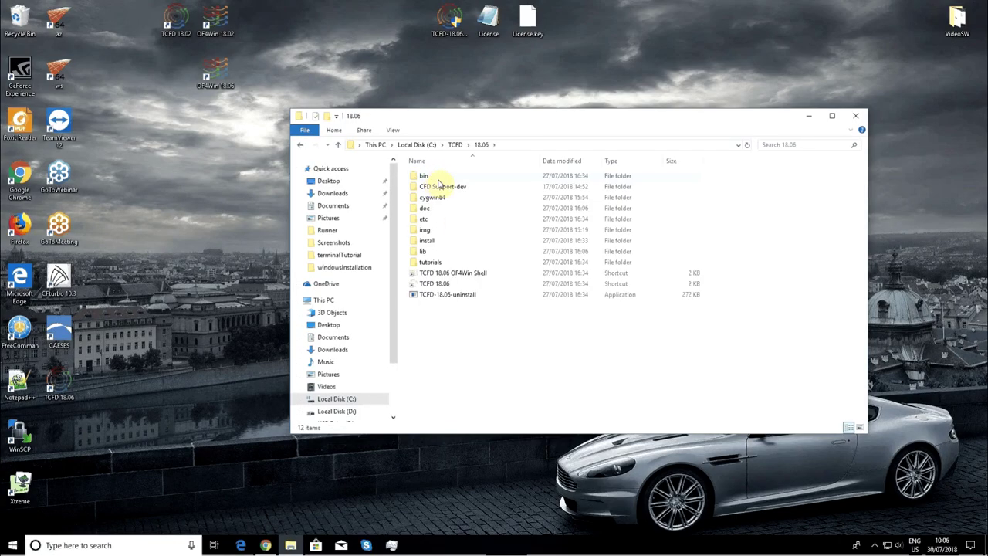
pyautogui.moveTo(569, 49)
pyautogui.mouseDown()
pyautogui.moveTo(492, 23)
pyautogui.moveTo(484, 336)
pyautogui.mouseUp()
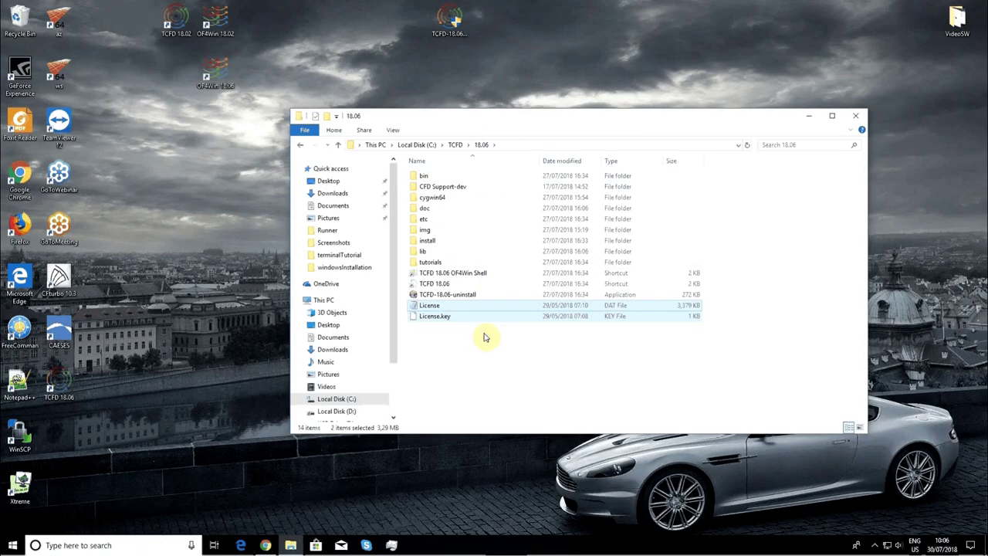
# Close File Explorer and start TCFD 18.06 from its desktop shortcut.
pyautogui.click(855, 116)
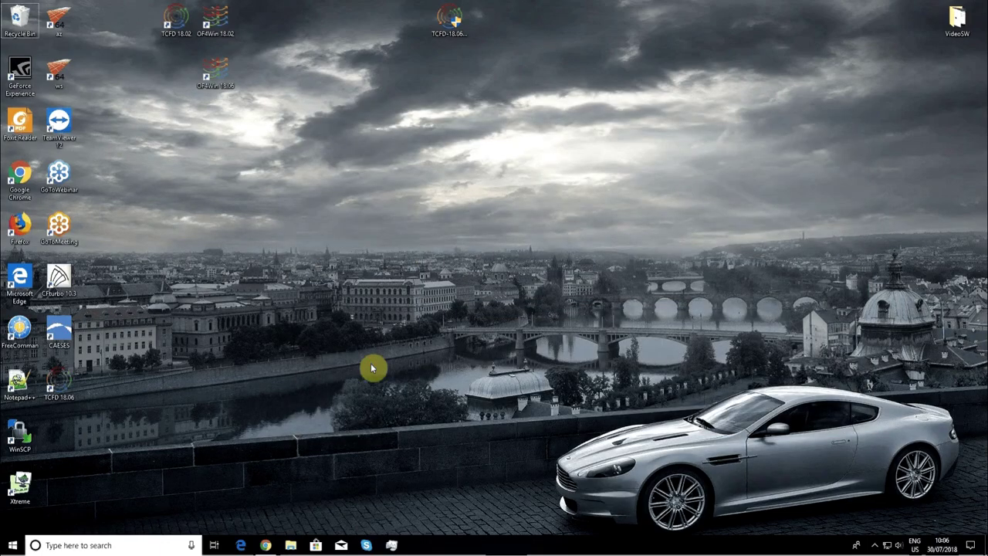
pyautogui.click(69, 390)
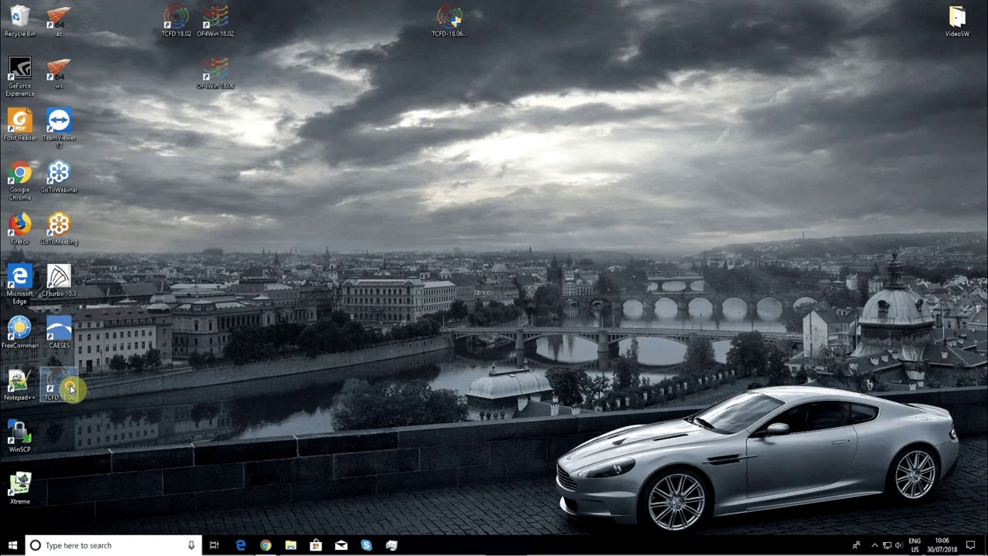